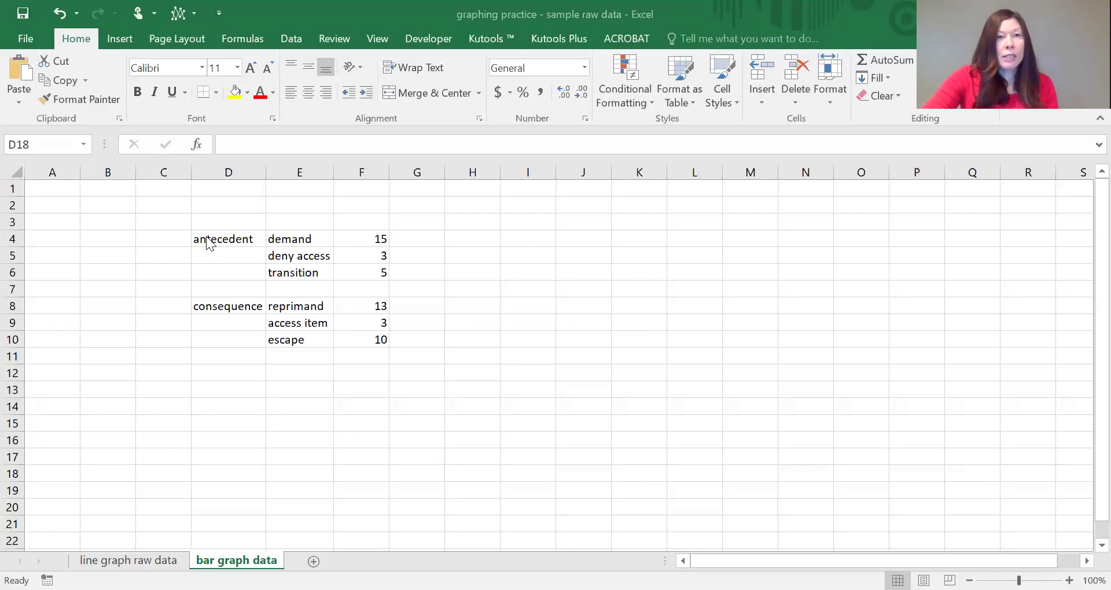
Insert a 2-D clustered column chart of D4:F10 and move it beside the data
{"action": "left_click_drag", "start_coordinate": [228, 241], "coordinate": [371, 344]}
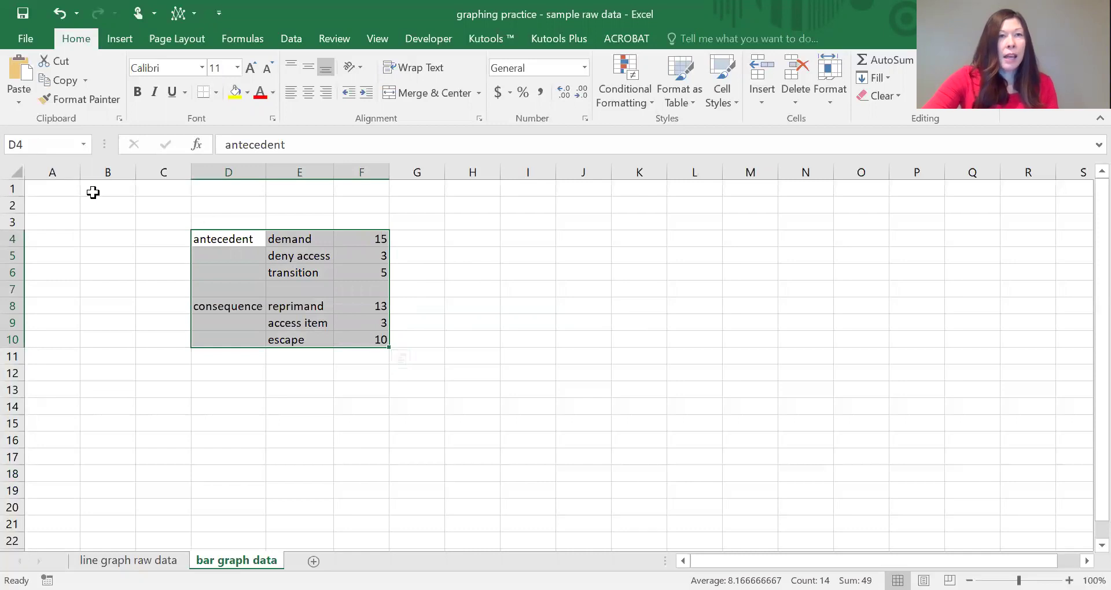
{"action": "left_click", "coordinate": [118, 40]}
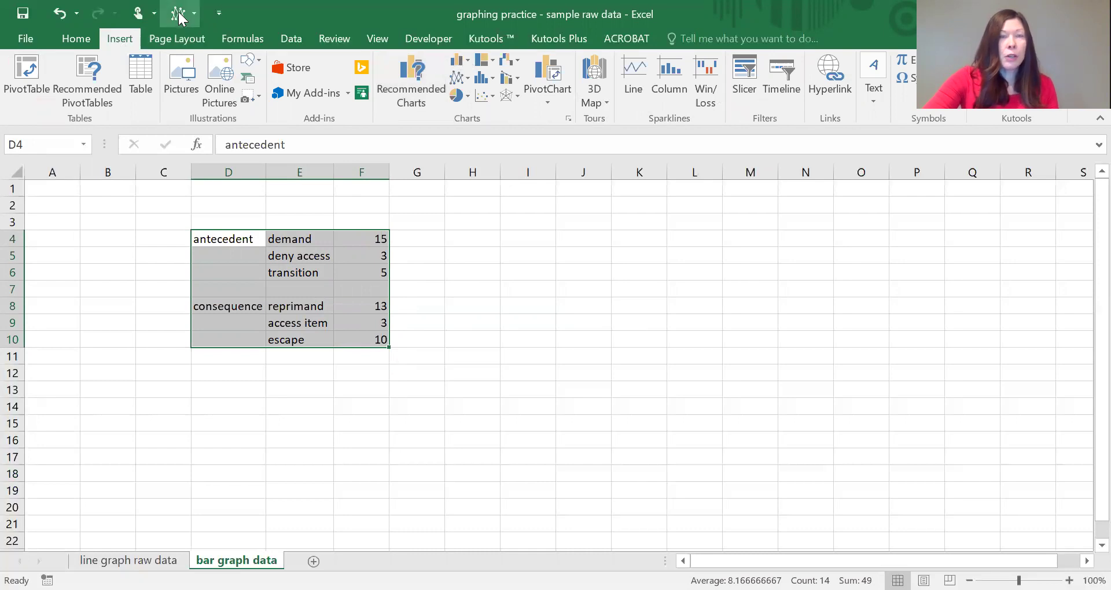
{"action": "left_click", "coordinate": [458, 69]}
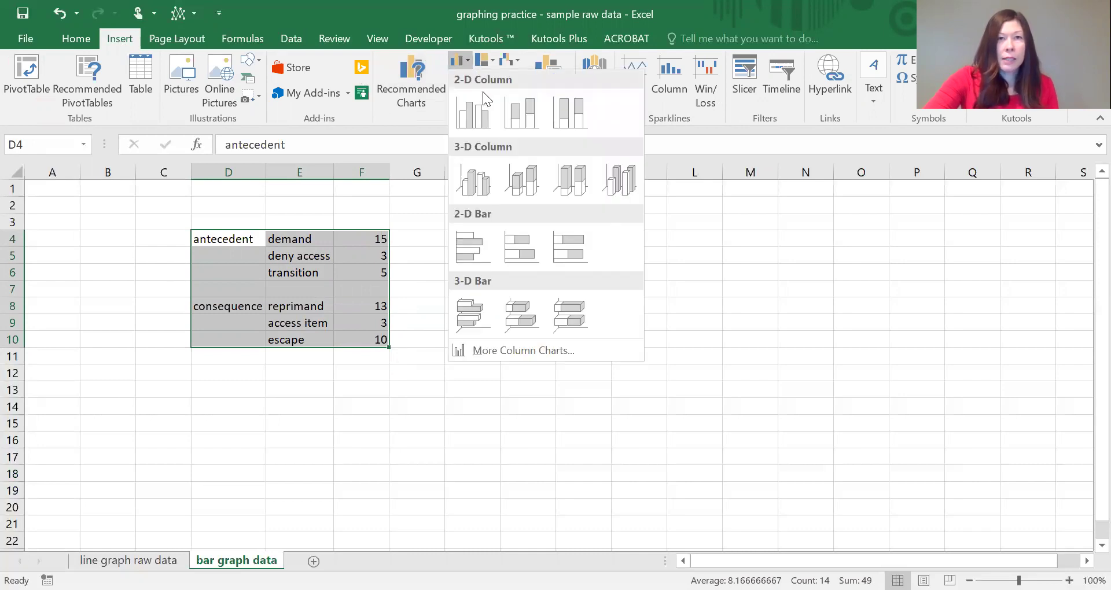
{"action": "left_click", "coordinate": [478, 106]}
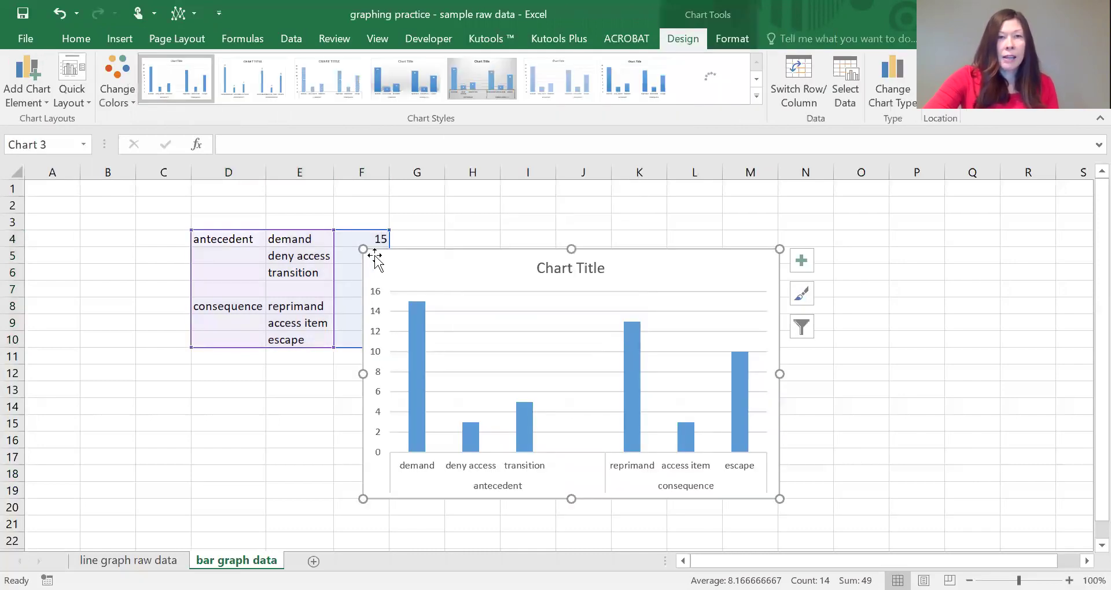
{"action": "left_click_drag", "start_coordinate": [390, 255], "coordinate": [493, 277]}
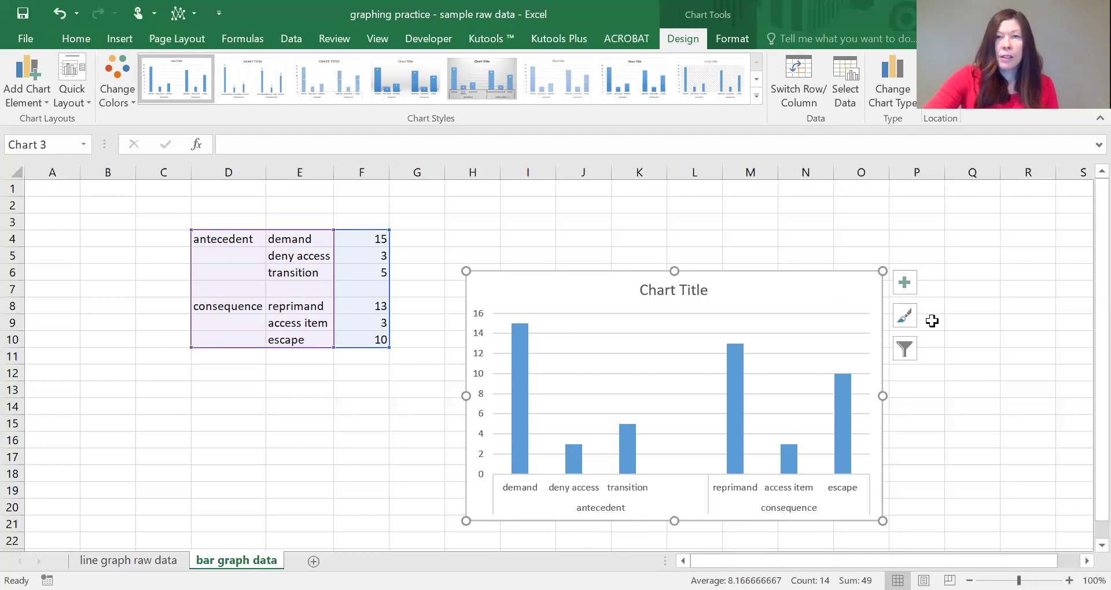
Add a primary vertical axis title and change its text to 'frequency'
{"action": "left_click", "coordinate": [905, 285]}
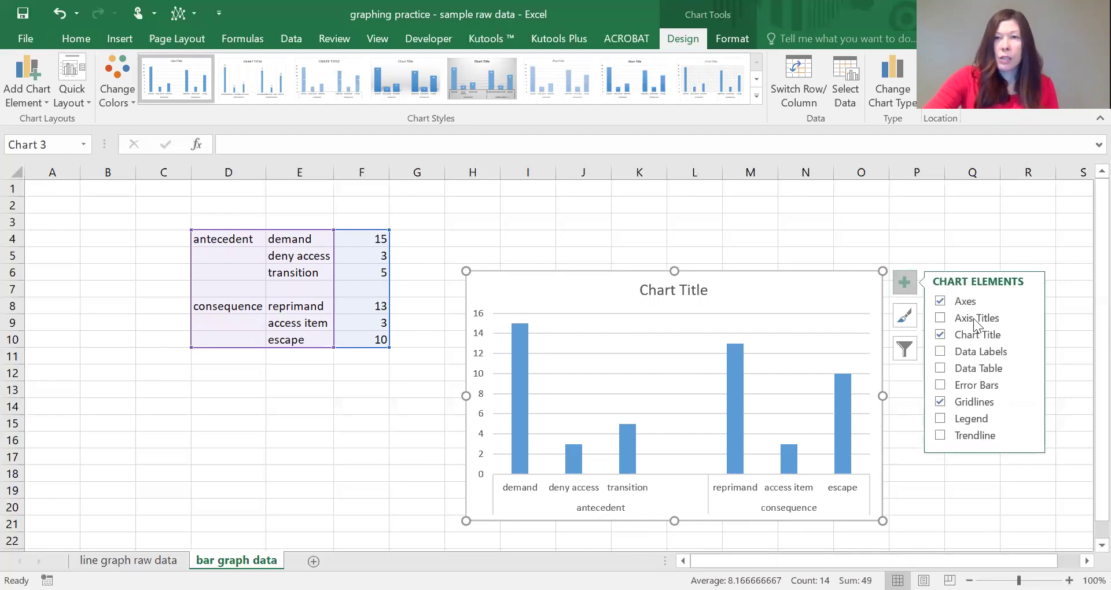
{"action": "left_click", "coordinate": [1026, 319]}
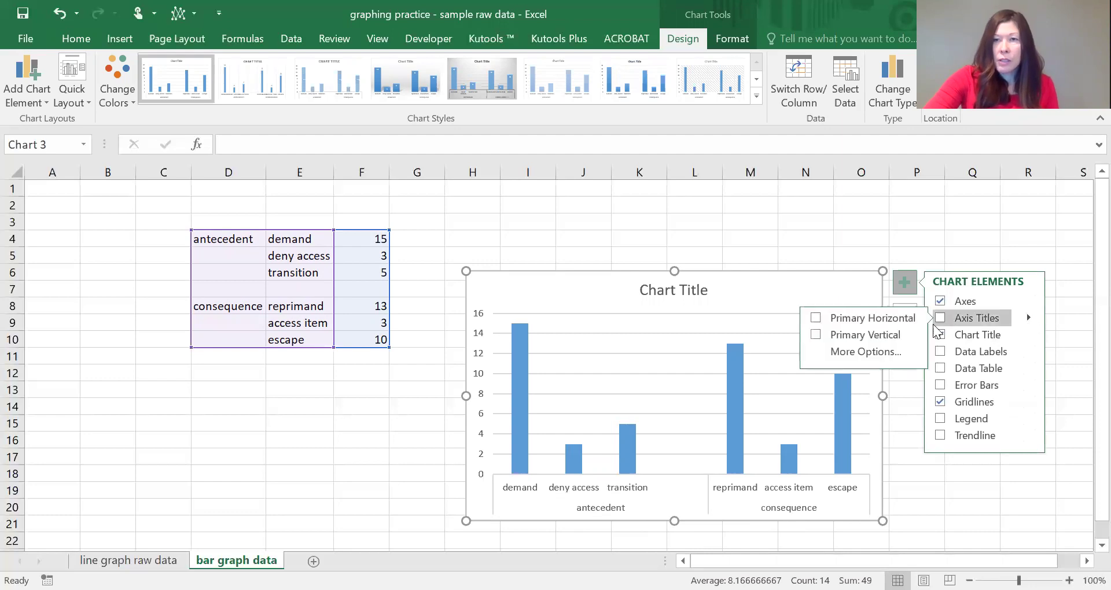
{"action": "left_click", "coordinate": [861, 340]}
{"action": "left_click", "coordinate": [937, 488]}
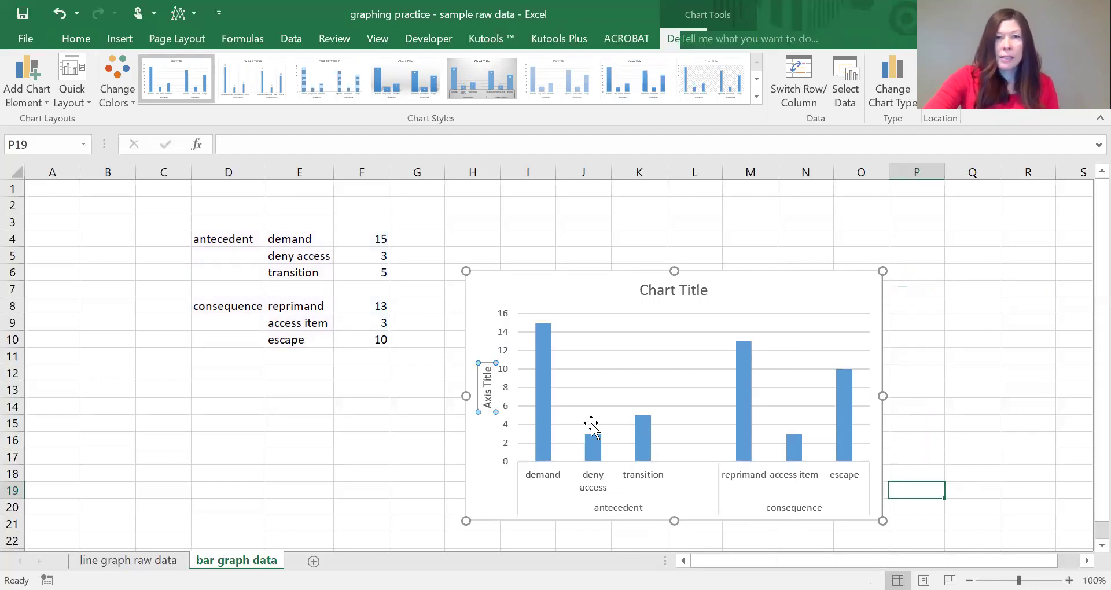
{"action": "left_click", "coordinate": [488, 375]}
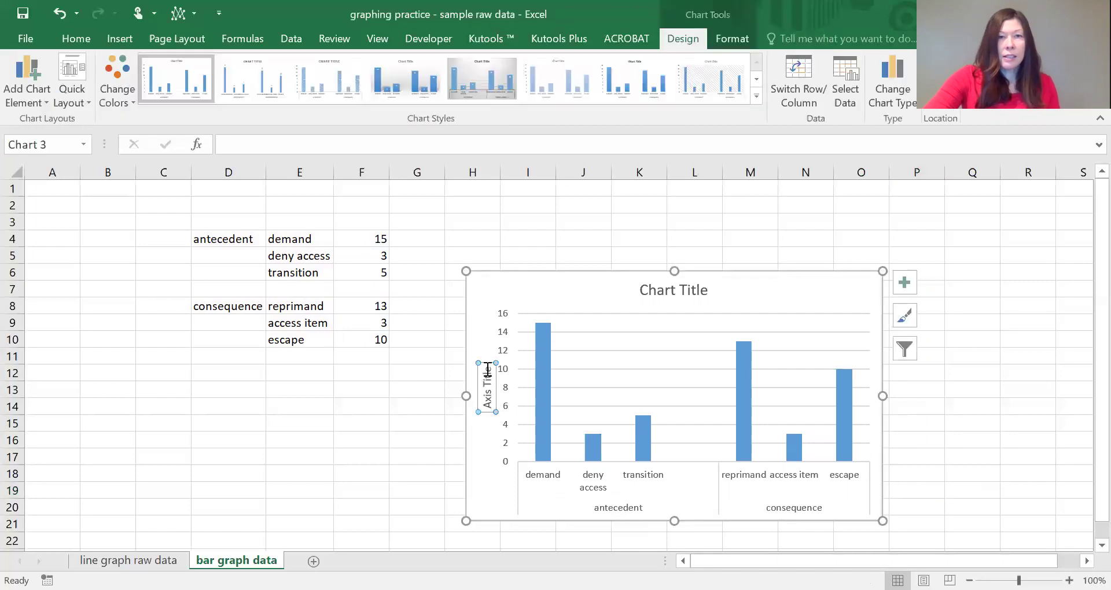
{"action": "left_click_drag", "start_coordinate": [488, 371], "coordinate": [492, 411]}
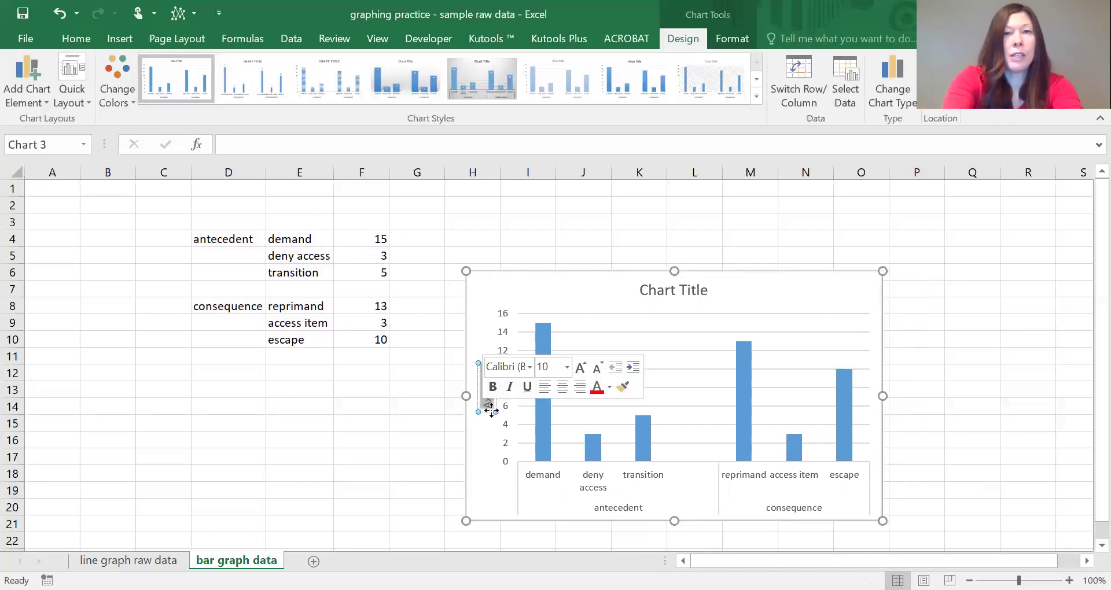
{"action": "type", "text": "freque"}
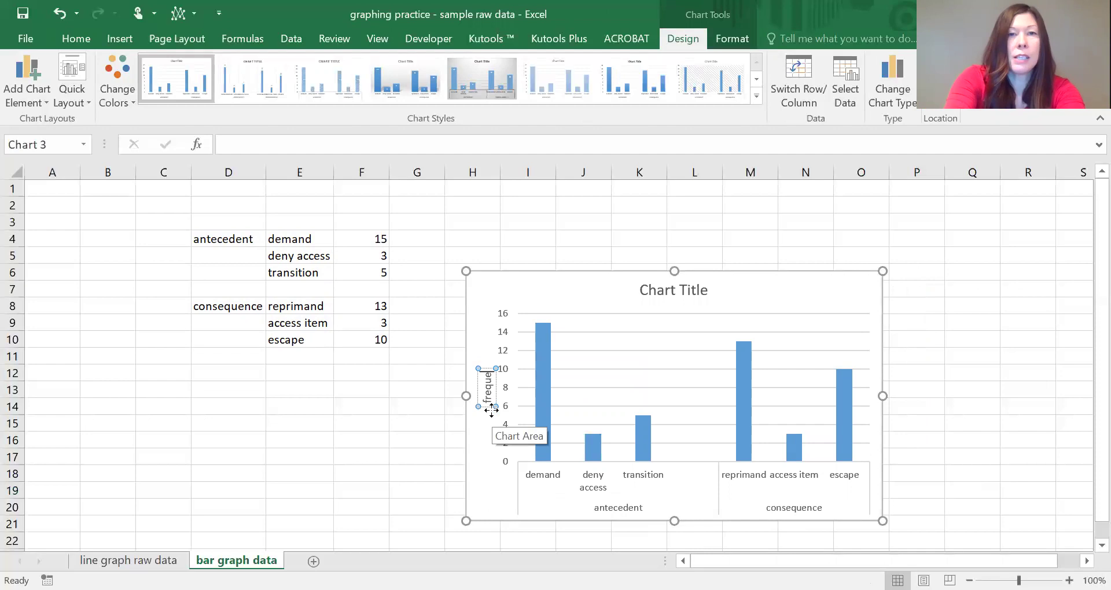
{"action": "type", "text": "ncy"}
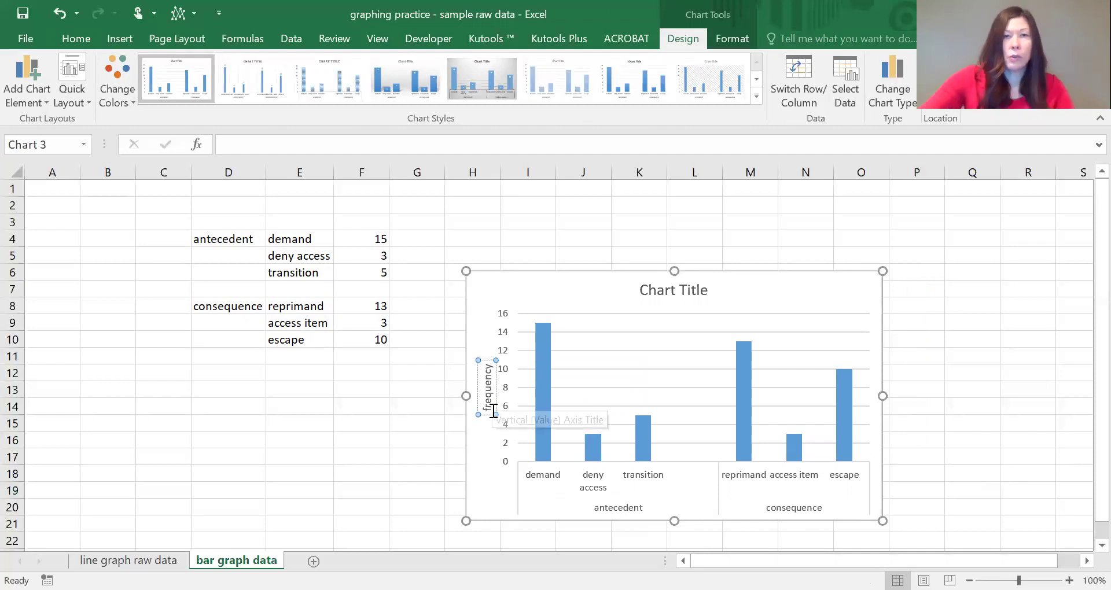
{"action": "left_click", "coordinate": [618, 225]}
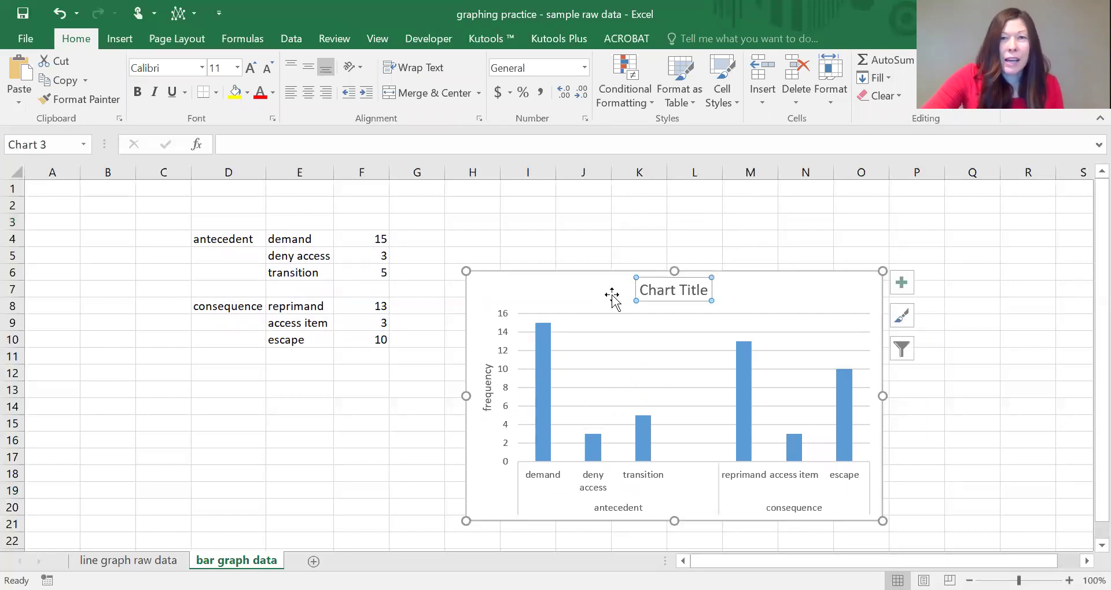
Replace the placeholder chart title with 'Antecendent and Consequences'
{"action": "left_click", "coordinate": [657, 291]}
{"action": "left_click_drag", "start_coordinate": [642, 289], "coordinate": [708, 292]}
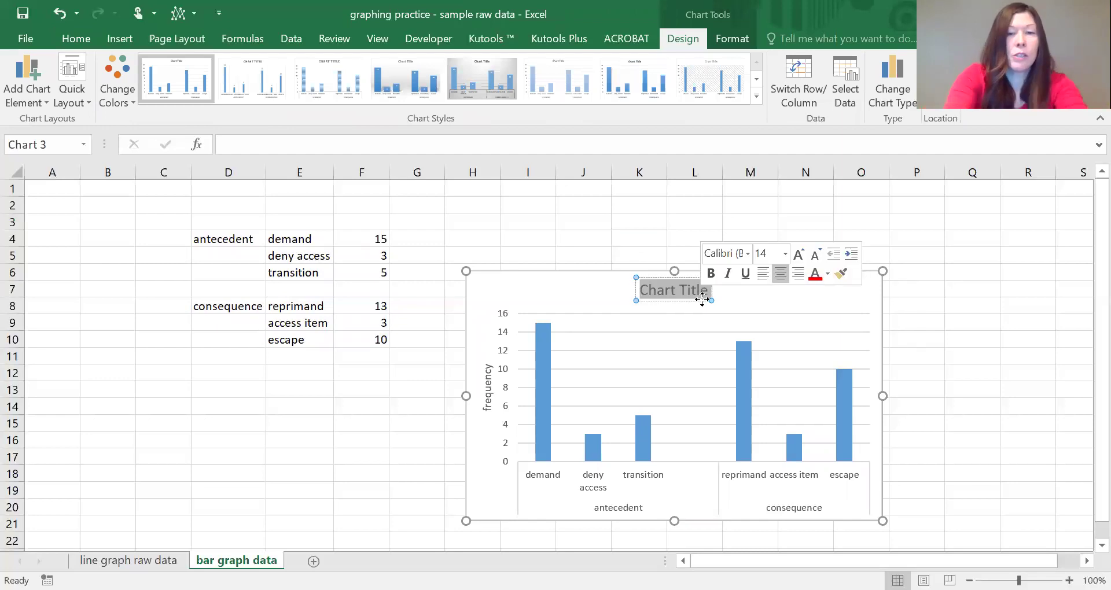
{"action": "type", "text": "Antecen"}
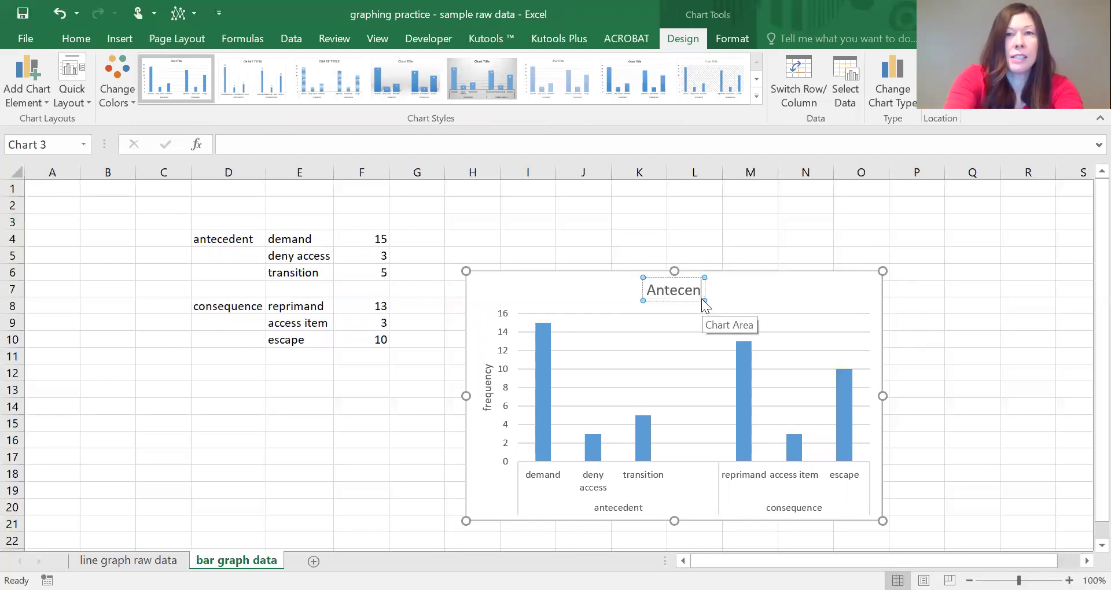
{"action": "key", "text": "BackSpace"}
{"action": "type", "text": "dent and"}
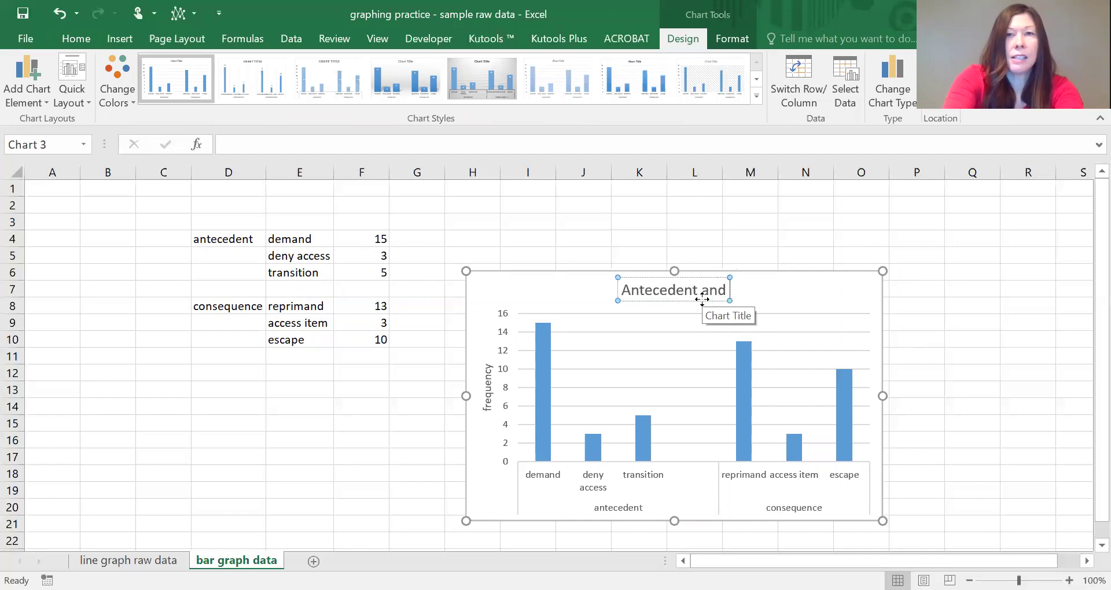
{"action": "type", "text": " Consequences"}
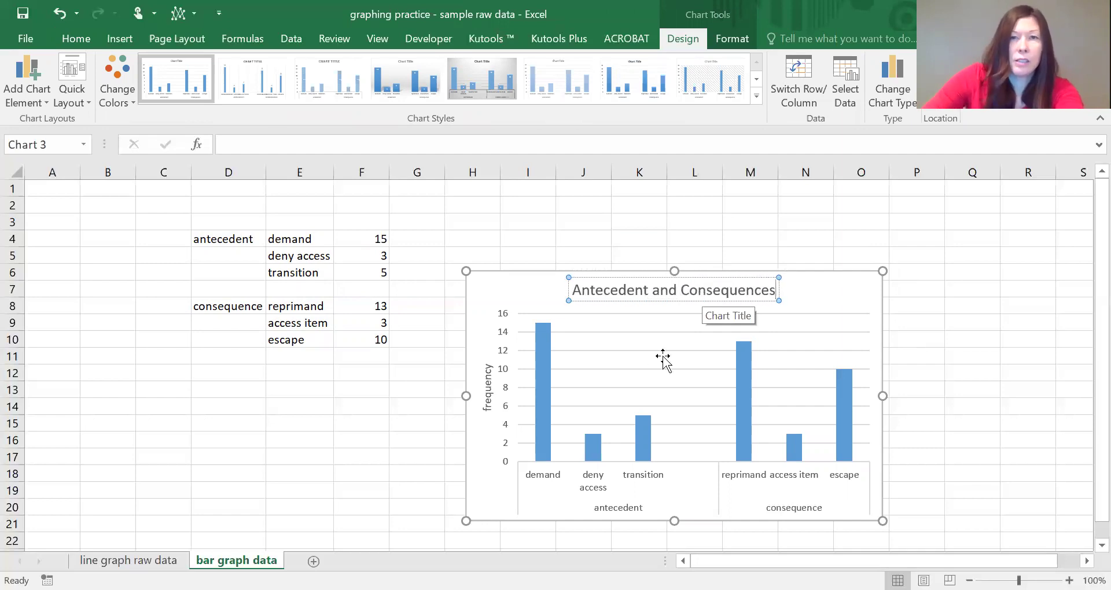
Correct and extend the title to read 'Antecedents and Consequences to Hitting'
{"action": "left_click", "coordinate": [657, 289]}
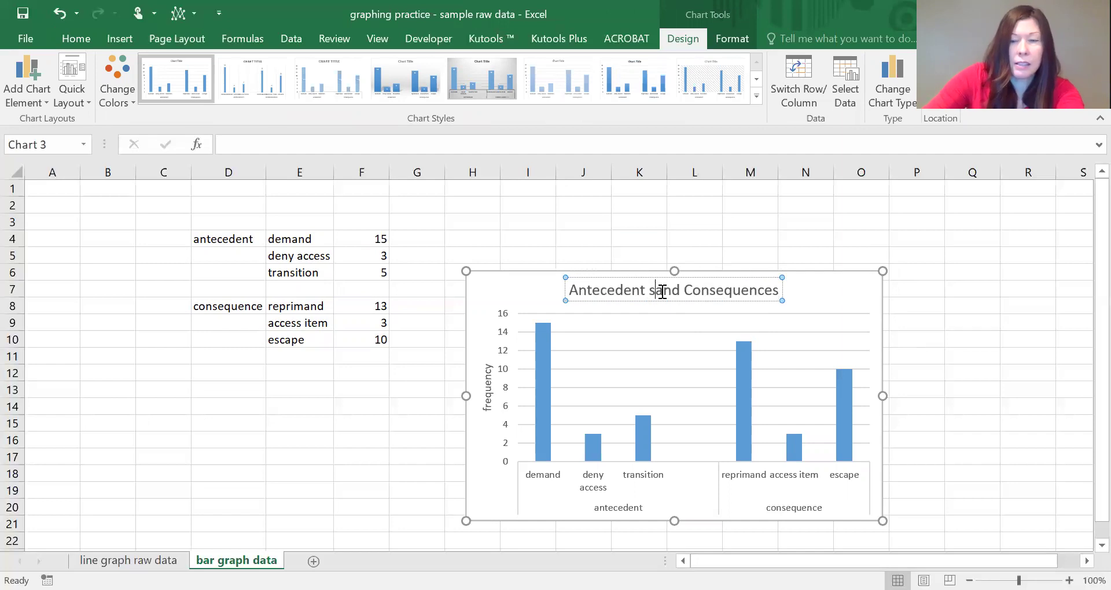
{"action": "key", "text": "BackSpace"}
{"action": "key", "text": "BackSpace"}
{"action": "type", "text": "s"}
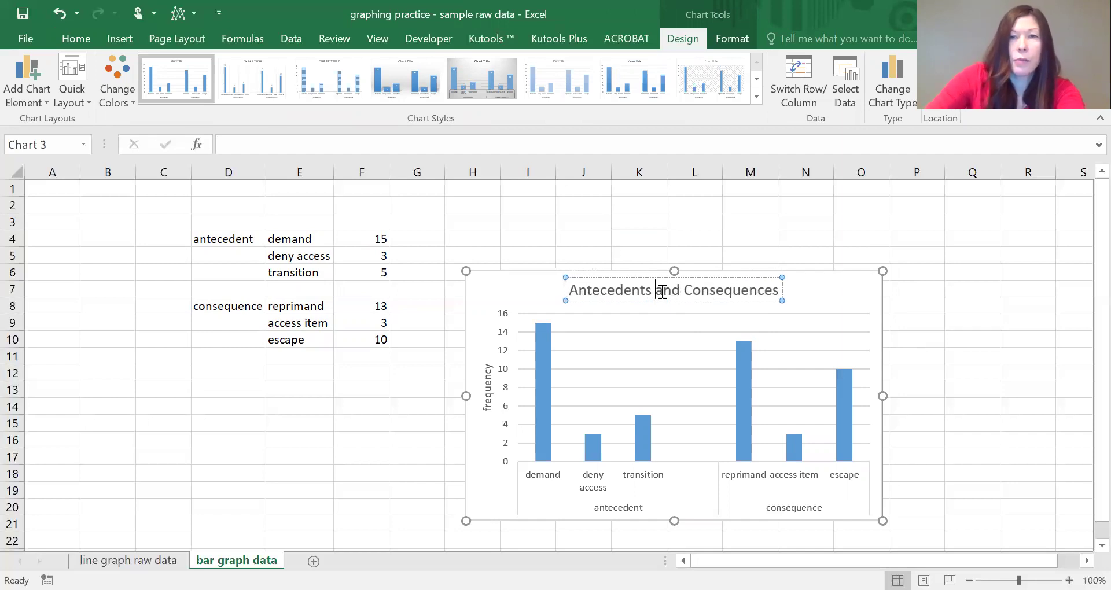
{"action": "key", "text": "End"}
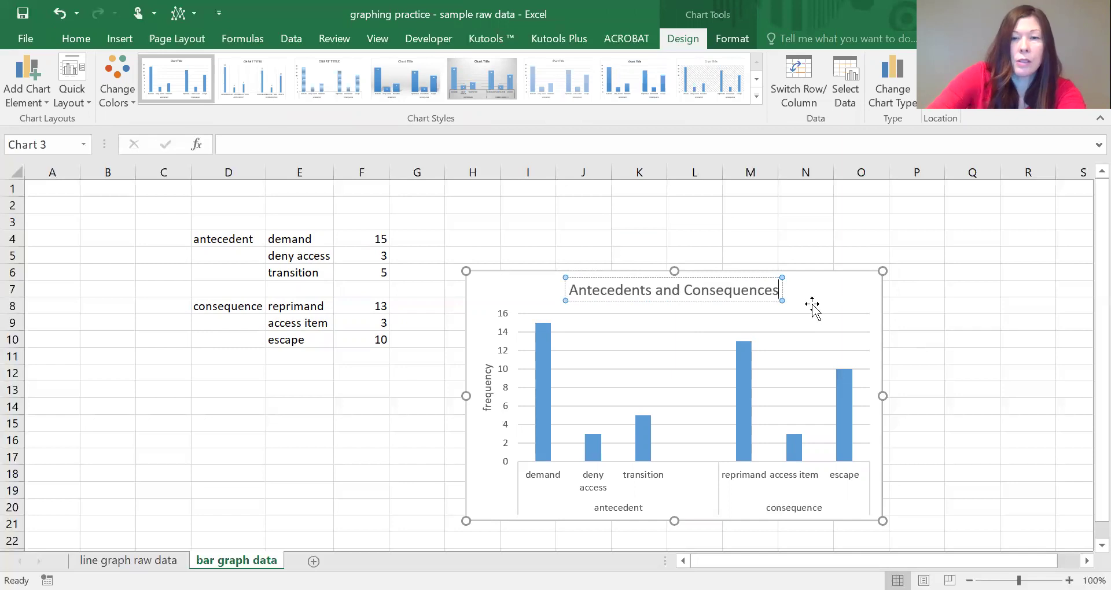
{"action": "type", "text": "to Hittig"}
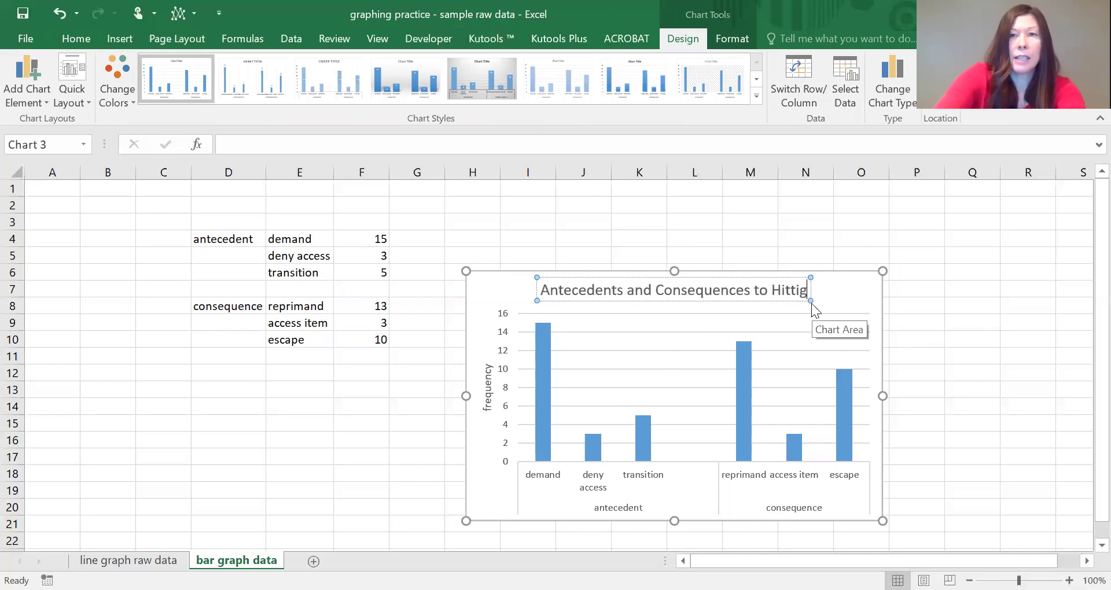
{"action": "key", "text": "BackSpace"}
{"action": "type", "text": "ng"}
{"action": "left_click", "coordinate": [983, 422]}
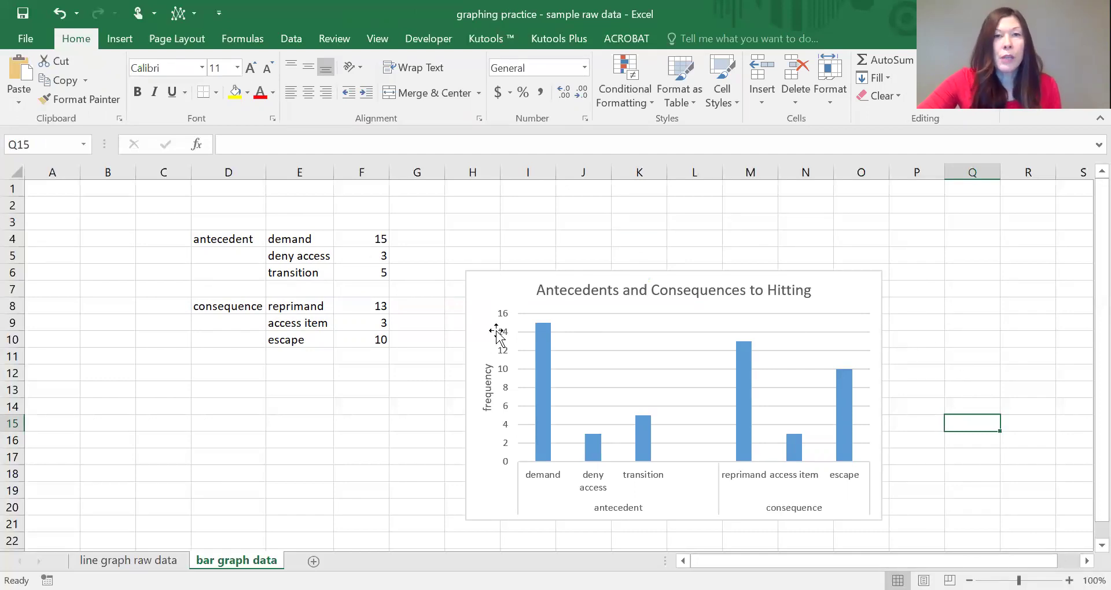
Apply a grey monochromatic colour scheme to the bars and delete the horizontal gridlines
{"action": "left_click", "coordinate": [487, 286]}
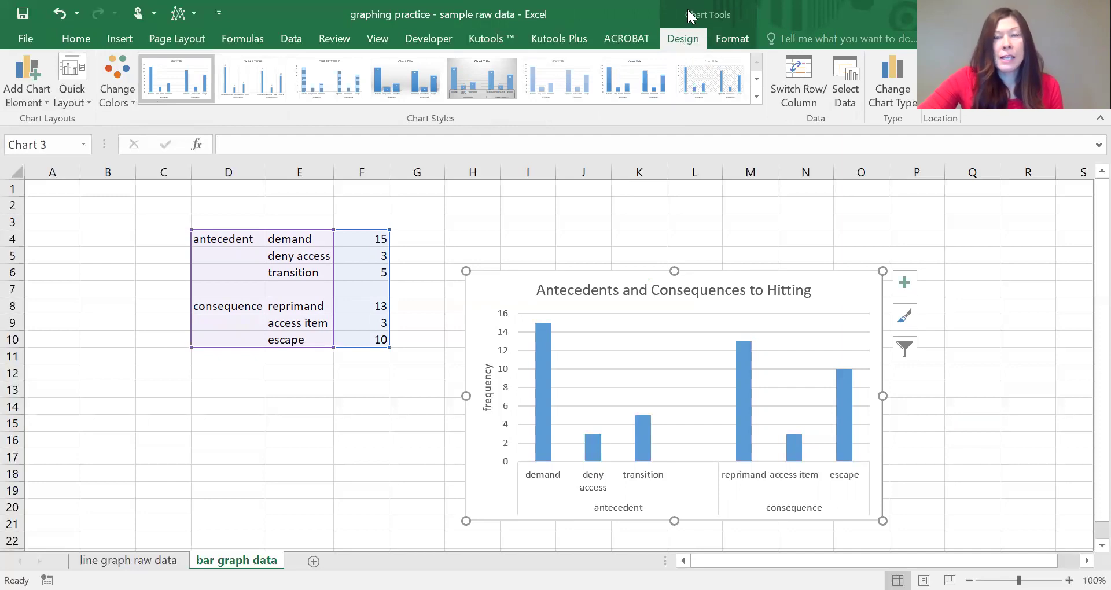
{"action": "left_click", "coordinate": [126, 83]}
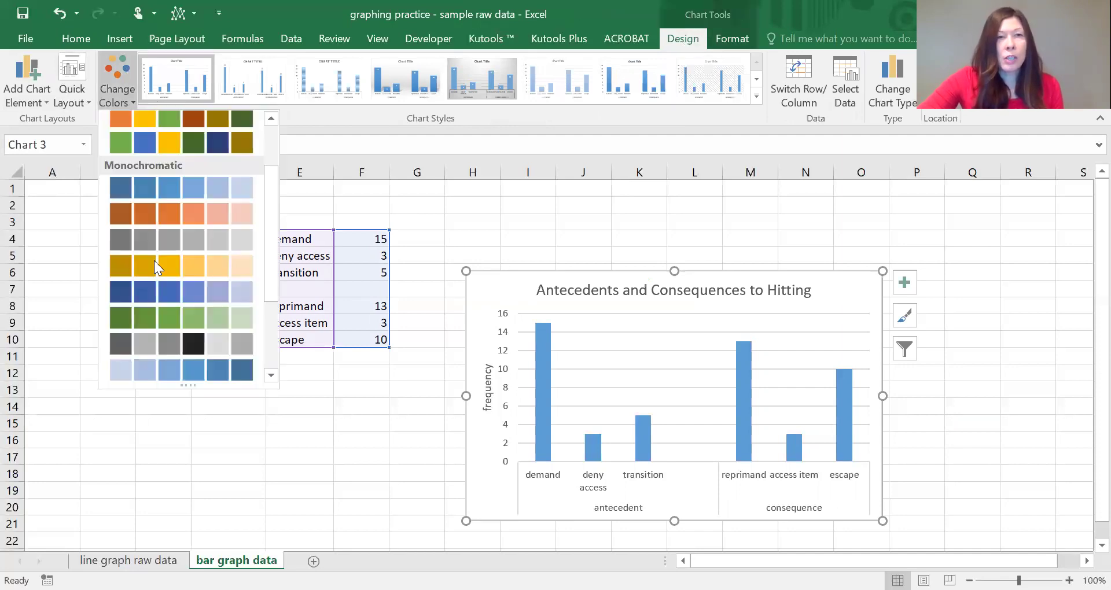
{"action": "left_click", "coordinate": [196, 336]}
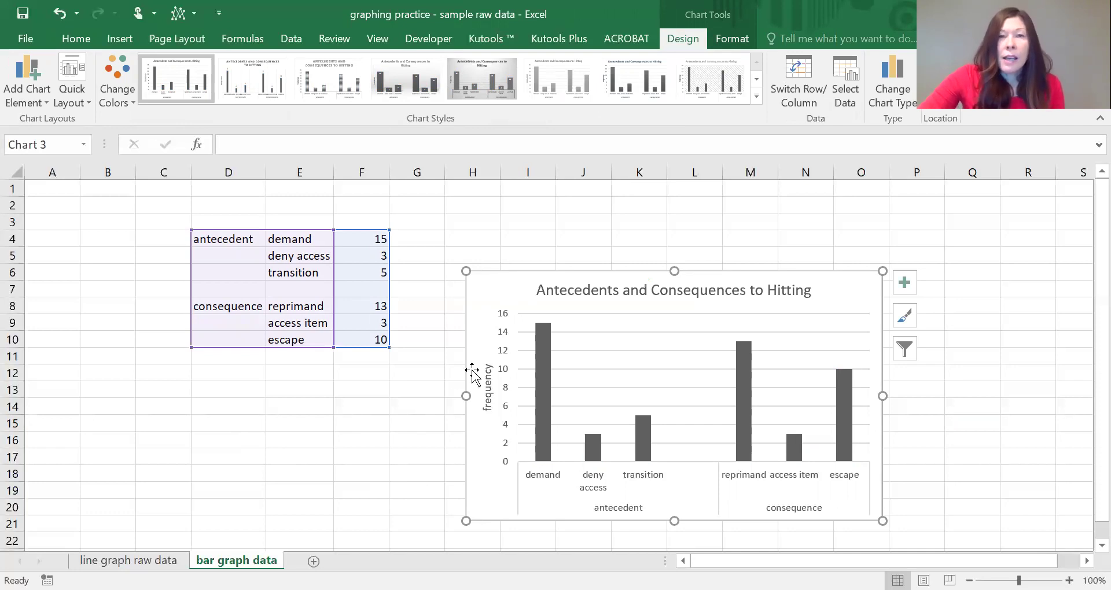
{"action": "left_click", "coordinate": [600, 332]}
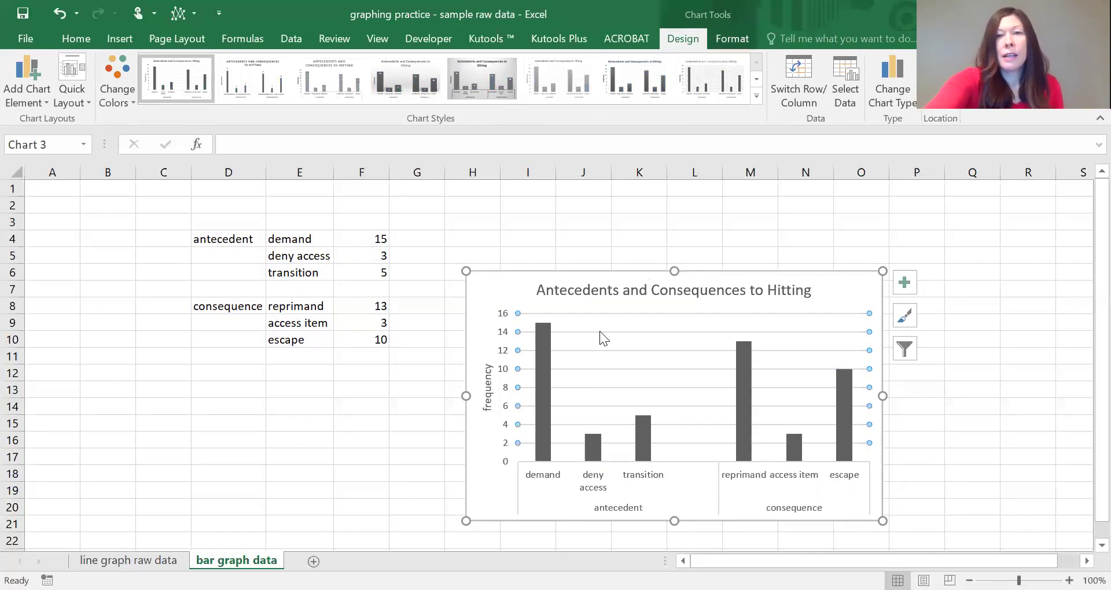
{"action": "key", "text": "Delete"}
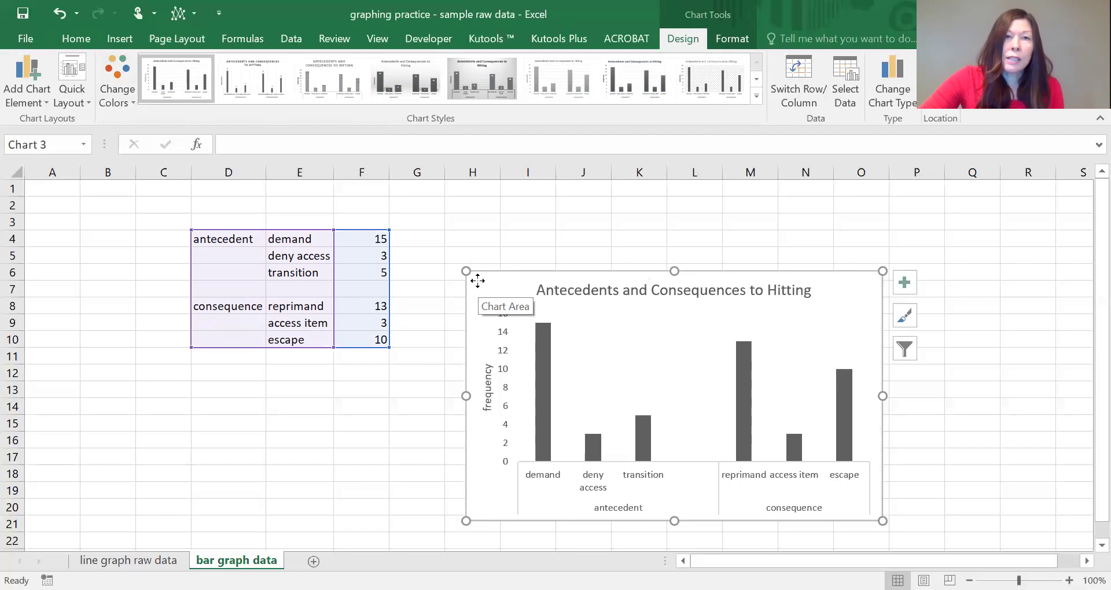
Set the chart area border to No line and close the Format Chart Area pane
{"action": "right_click", "coordinate": [478, 282]}
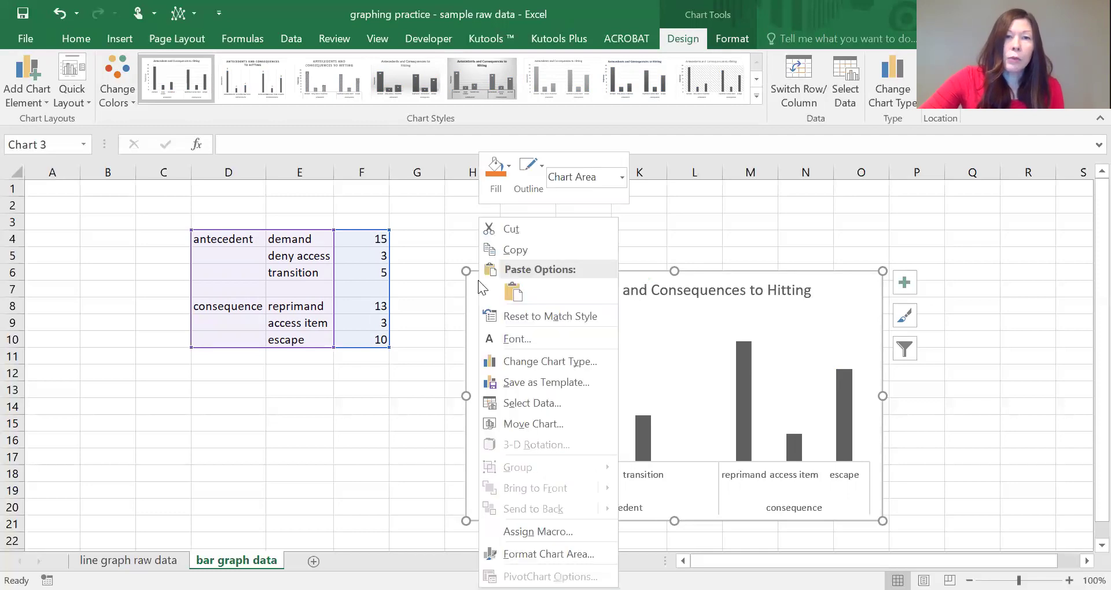
{"action": "left_click", "coordinate": [545, 554]}
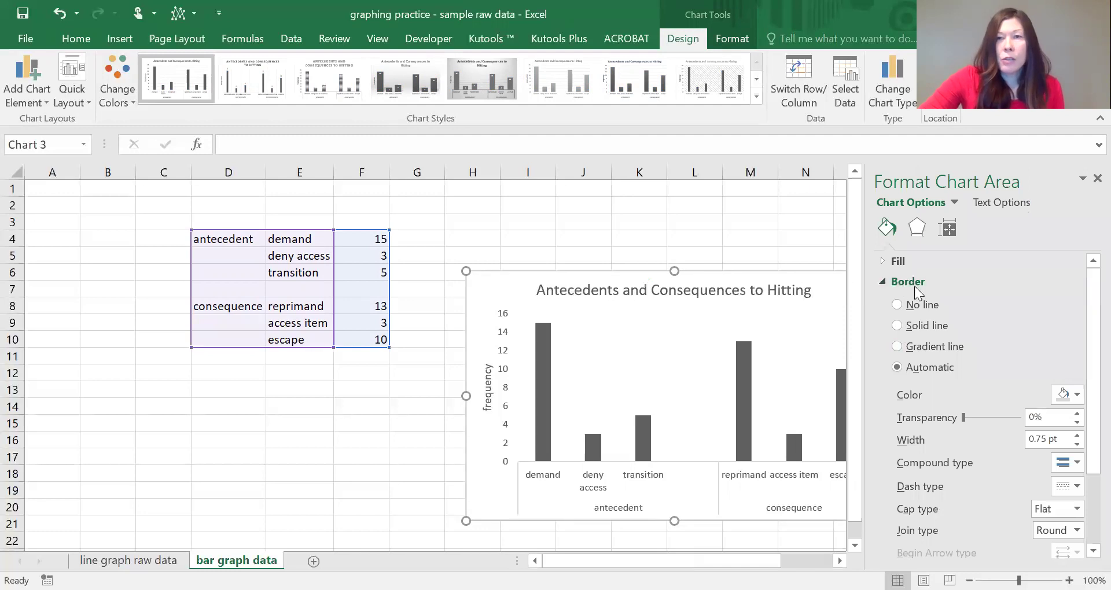
{"action": "left_click", "coordinate": [889, 263]}
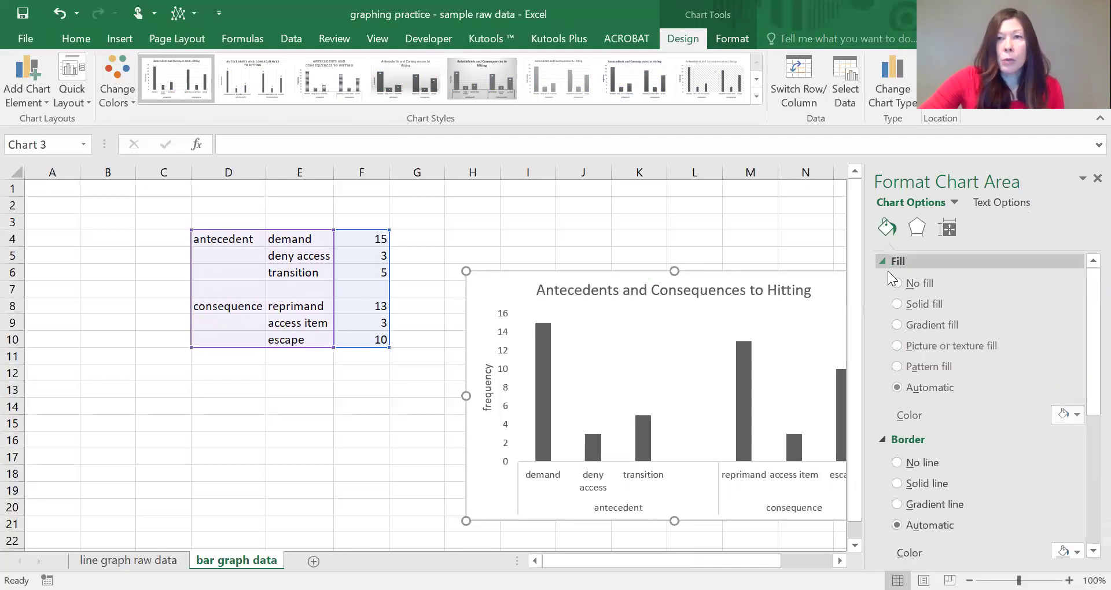
{"action": "left_click", "coordinate": [884, 260]}
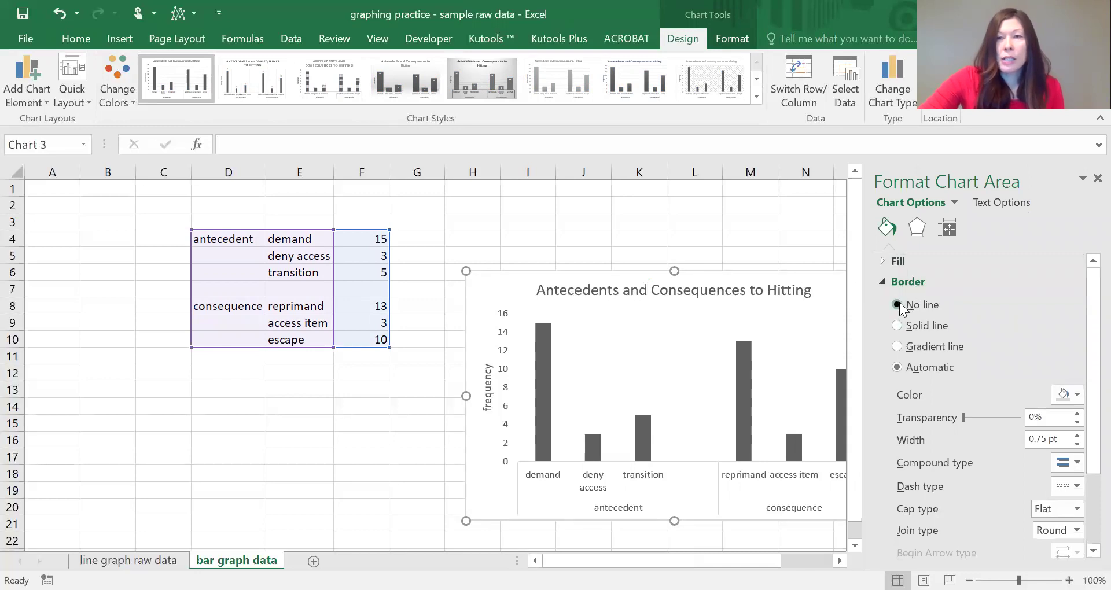
{"action": "left_click", "coordinate": [898, 304]}
{"action": "left_click", "coordinate": [745, 222]}
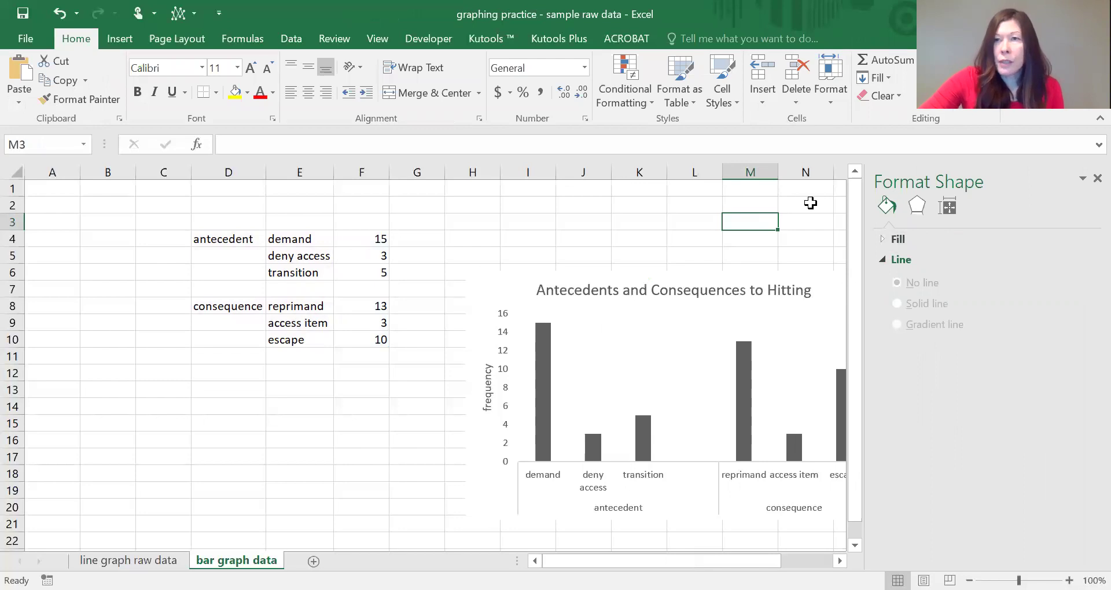
{"action": "left_click", "coordinate": [1094, 179]}
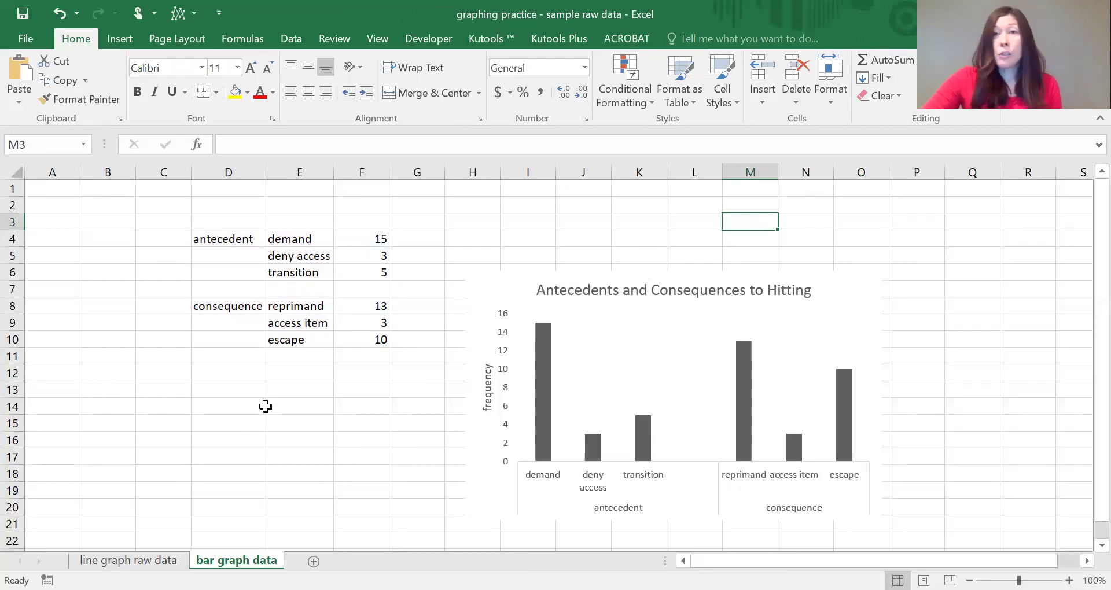